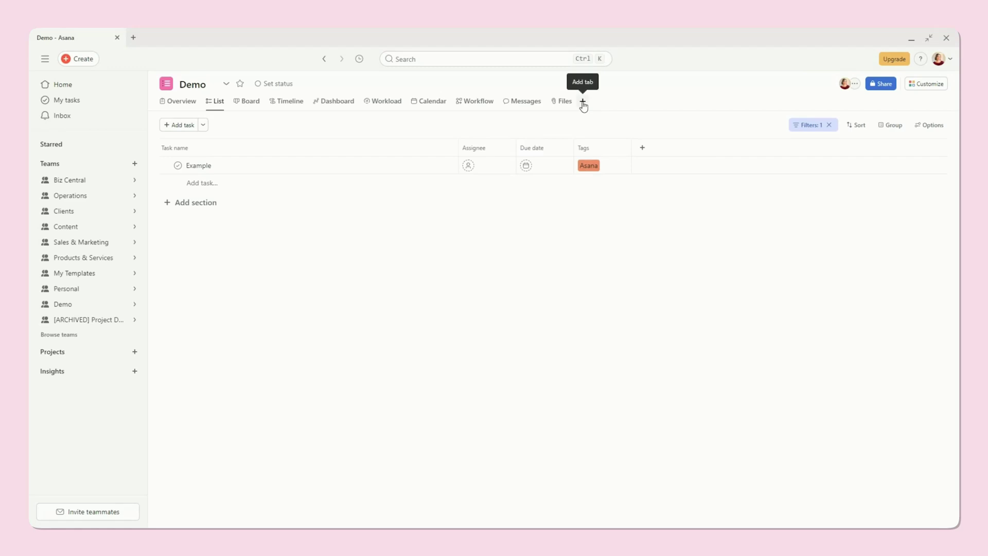
Add a tab named Note to the Demo project and preview its starter templates
click(584, 103)
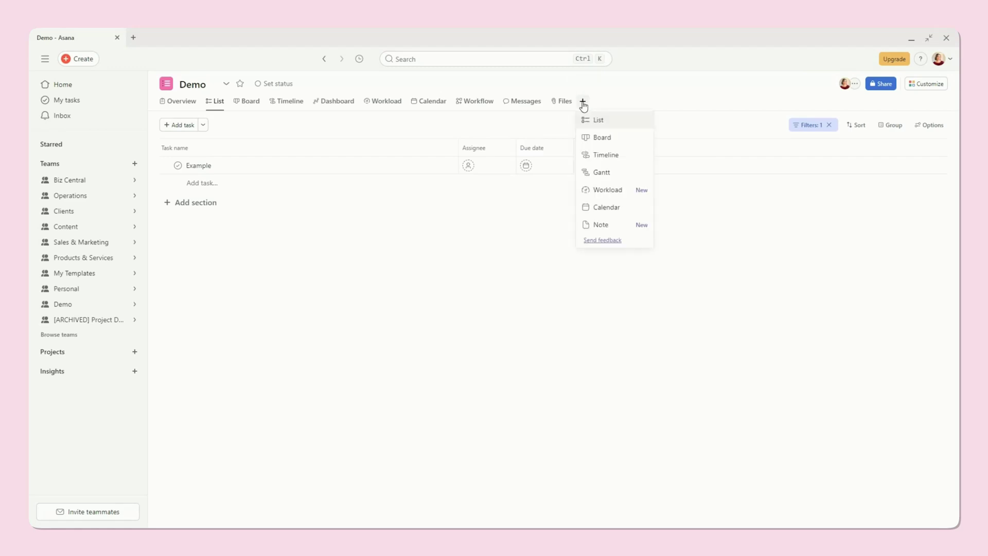
click(626, 226)
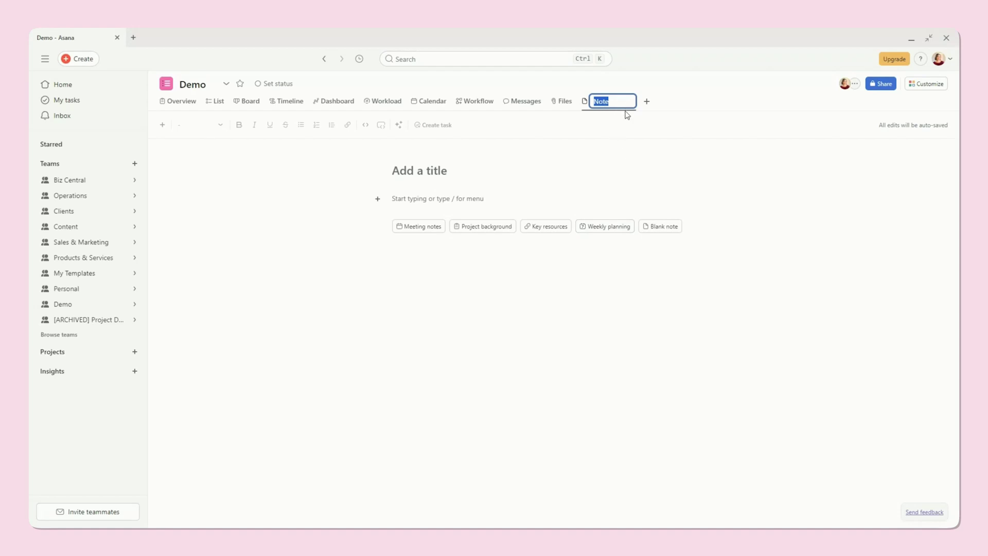
click(687, 109)
mouse_move(416, 232)
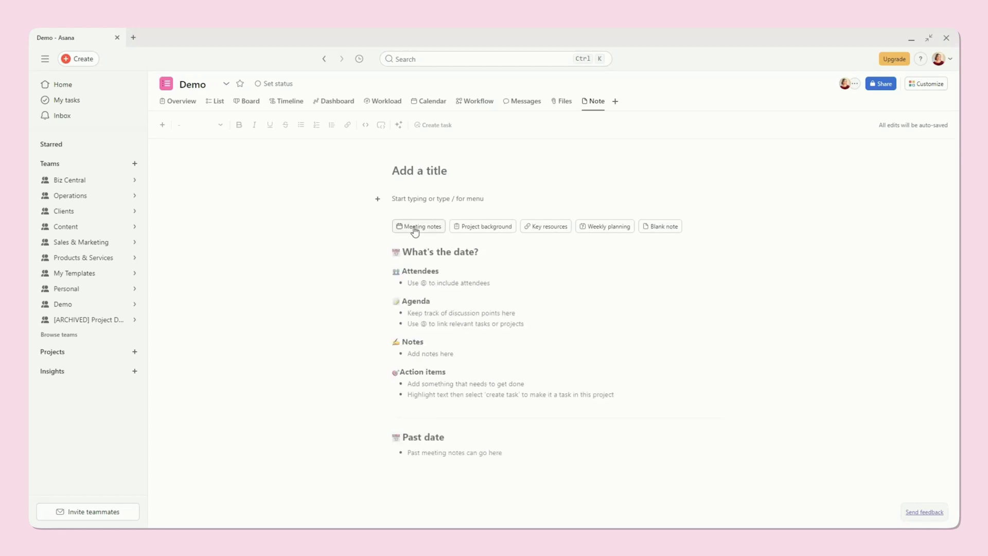
mouse_move(473, 232)
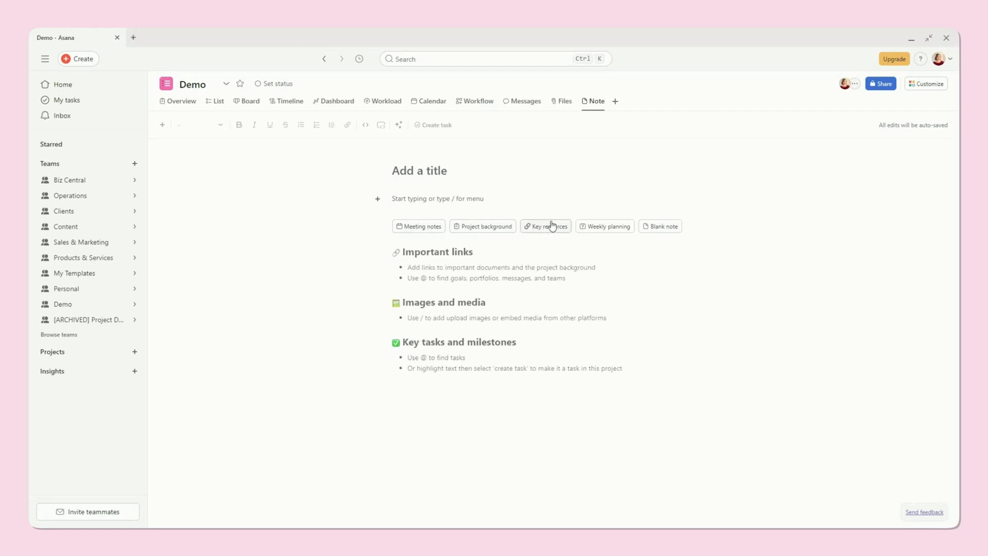
mouse_move(618, 232)
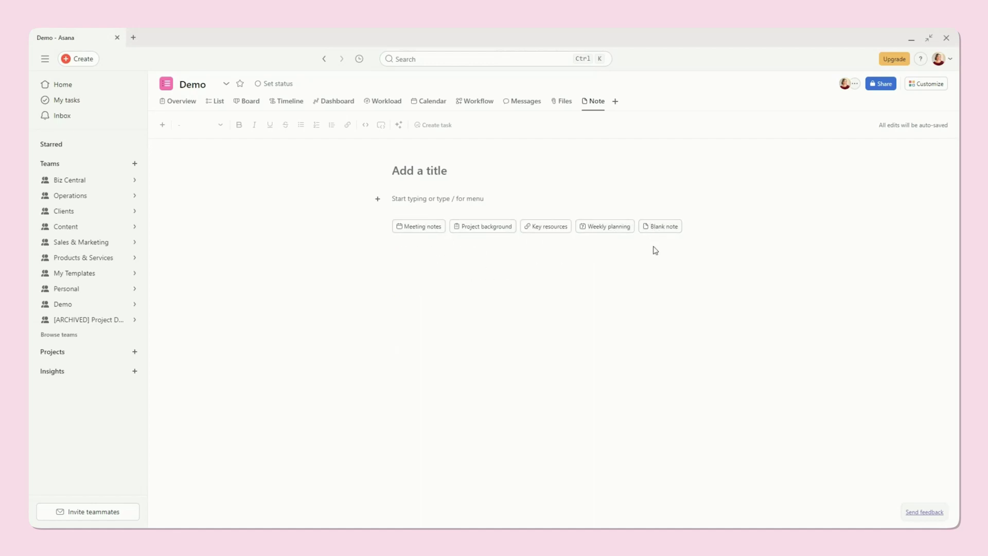
Enter 'Title' as the blank note's heading and bring up the block insert menu
click(658, 227)
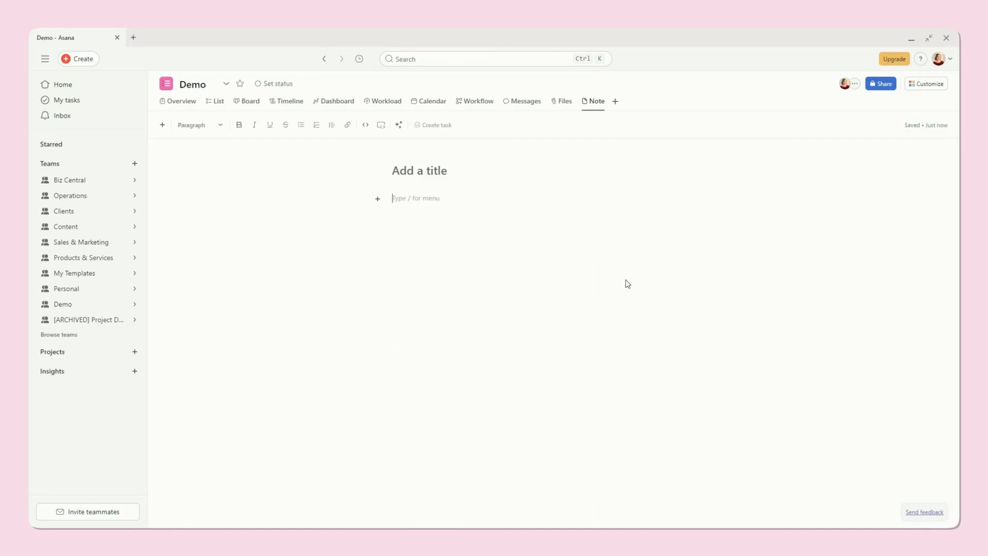
click(403, 176)
text(Title)
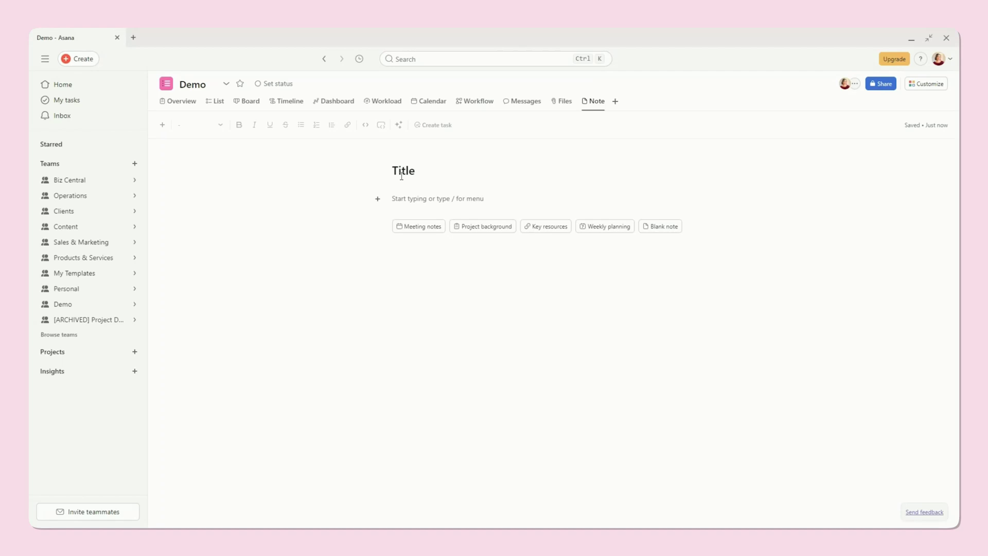
click(379, 200)
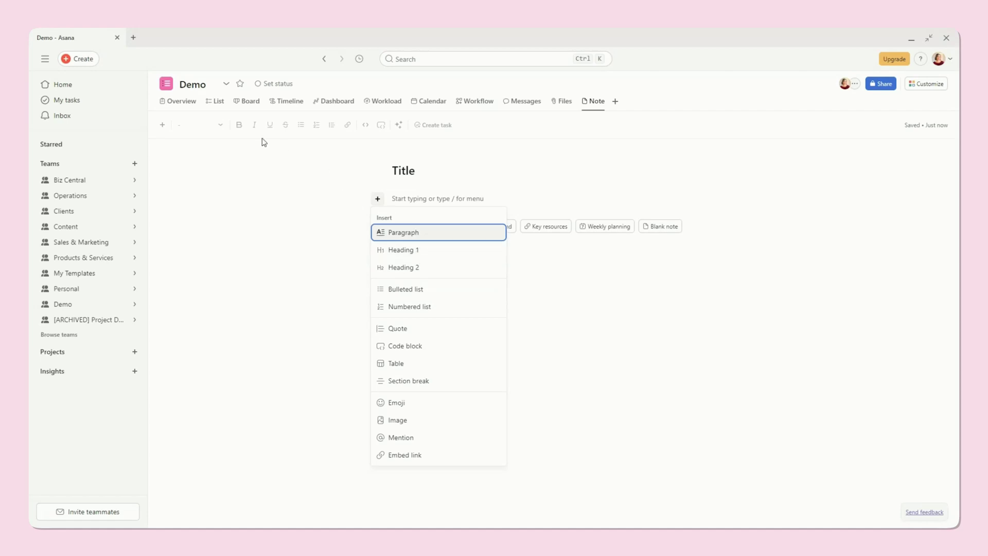
click(217, 103)
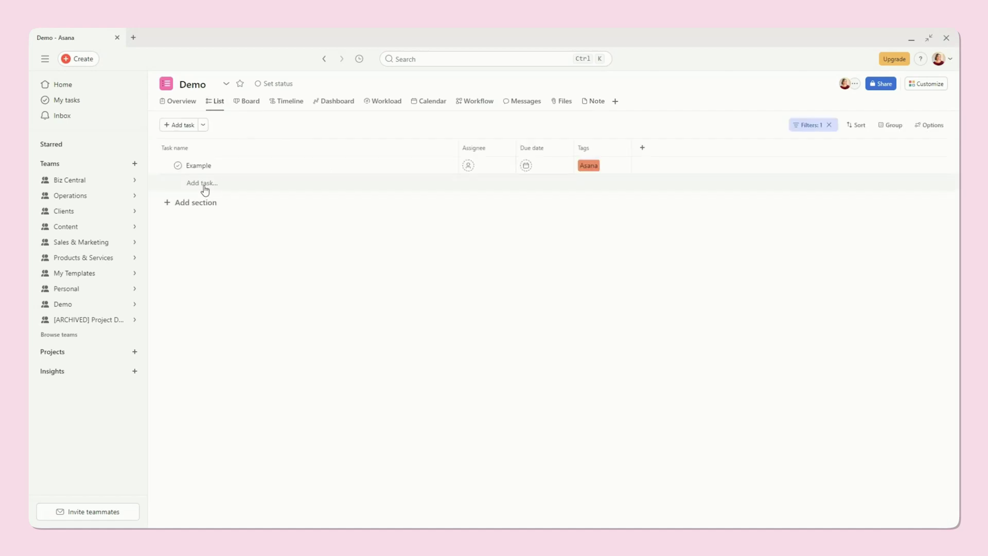
click(245, 168)
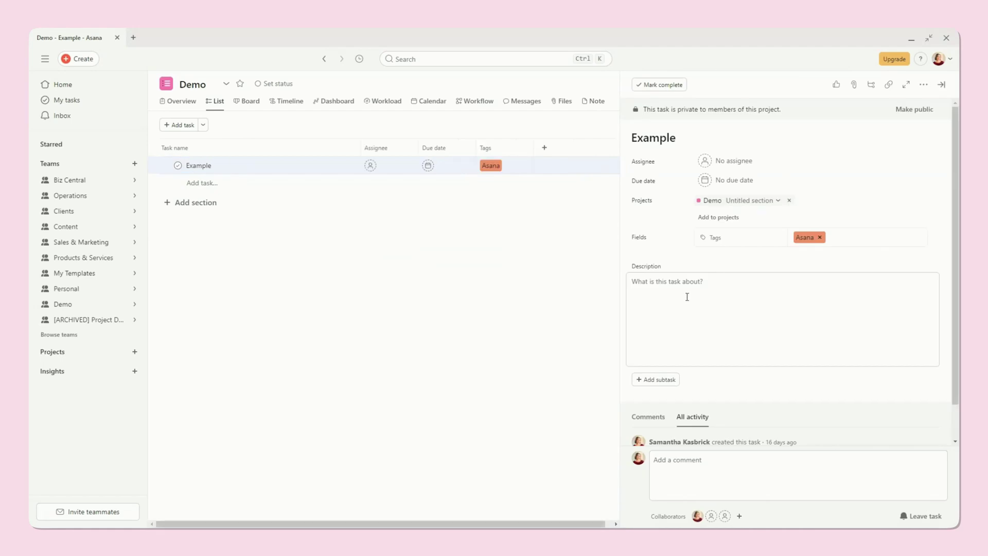
click(687, 297)
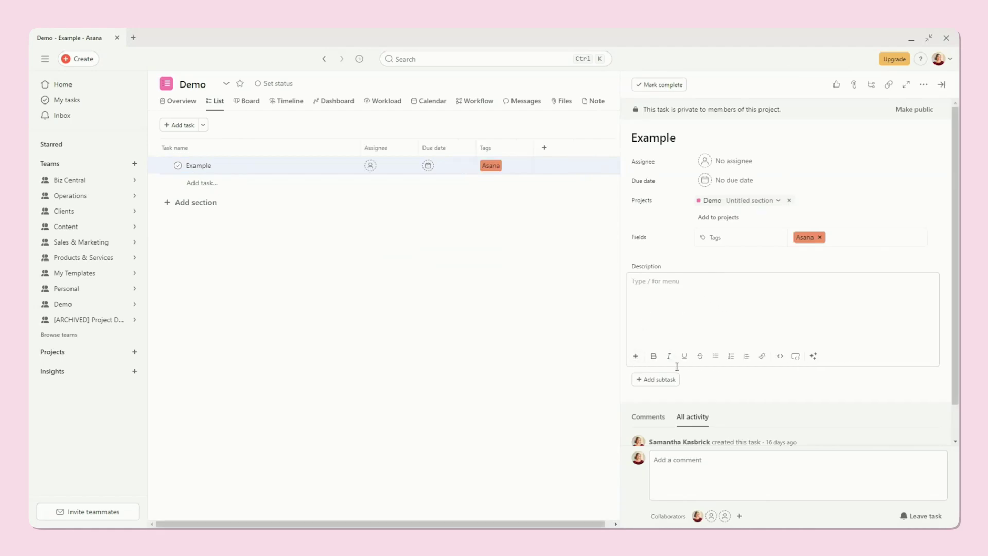
click(635, 356)
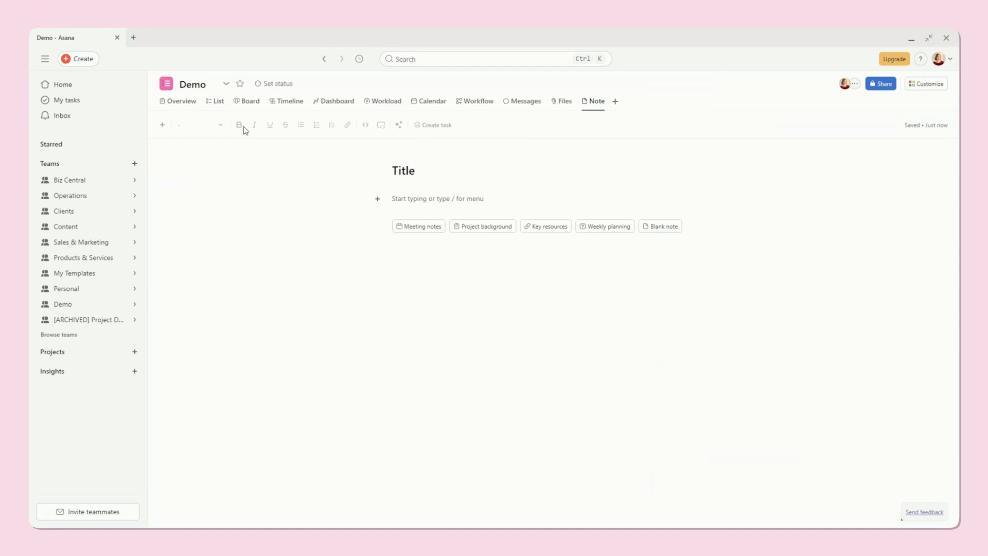
Write 'This is my new note.' as the first body line under the title
click(431, 200)
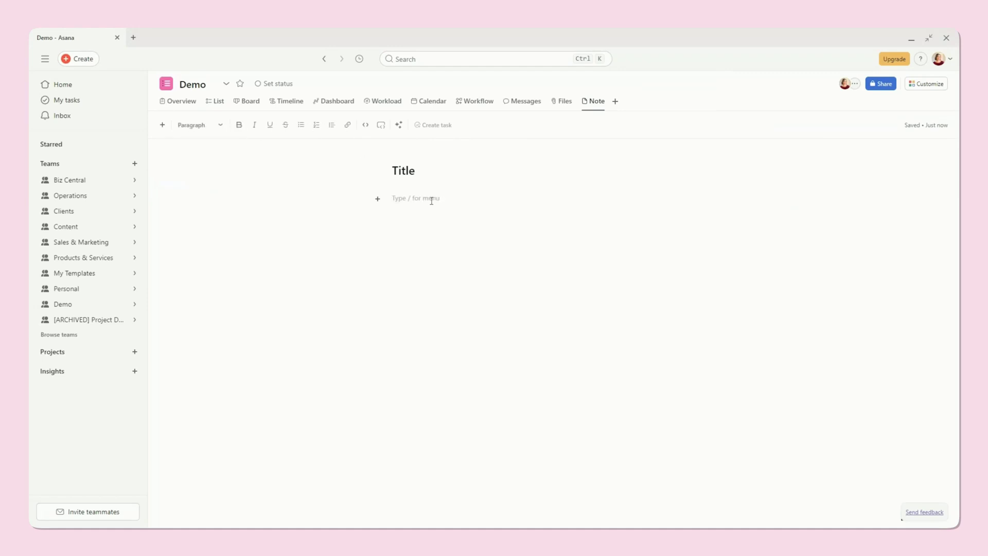
text(This is my new note.)
click(163, 126)
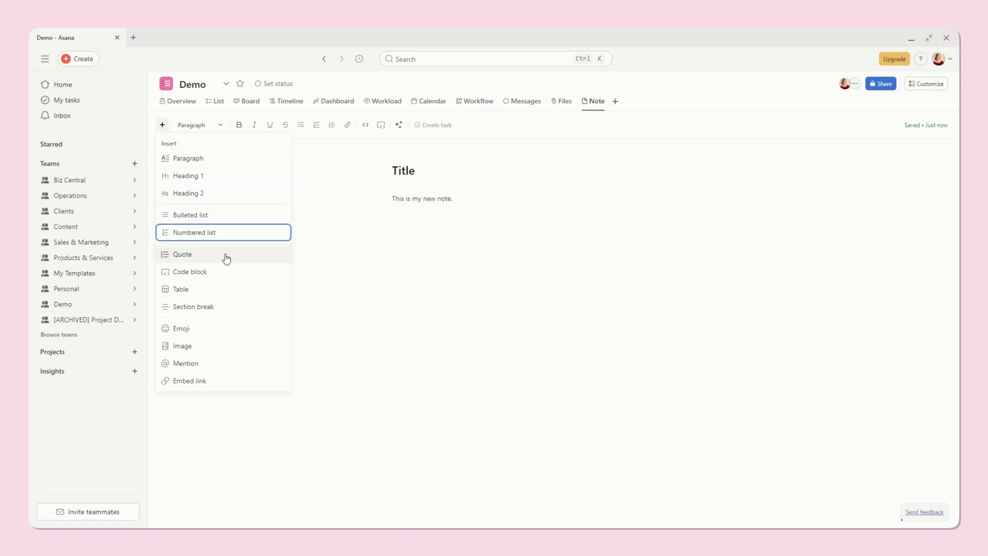
Try bold and italic on that line, then undo so it stays plain text
triple_click(408, 198)
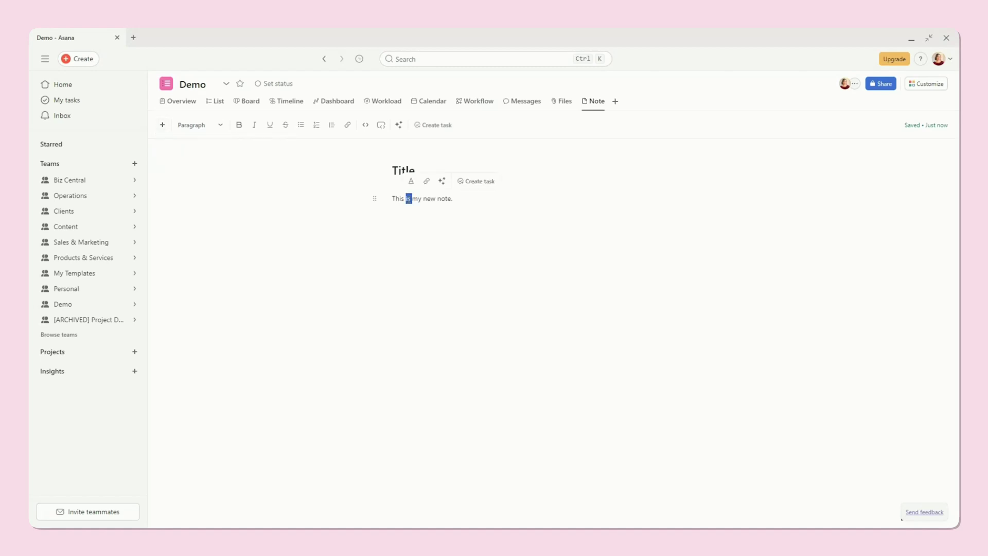
click(238, 126)
click(251, 127)
key(ctrl+z)
key(ctrl+z)
click(476, 199)
triple_click(418, 200)
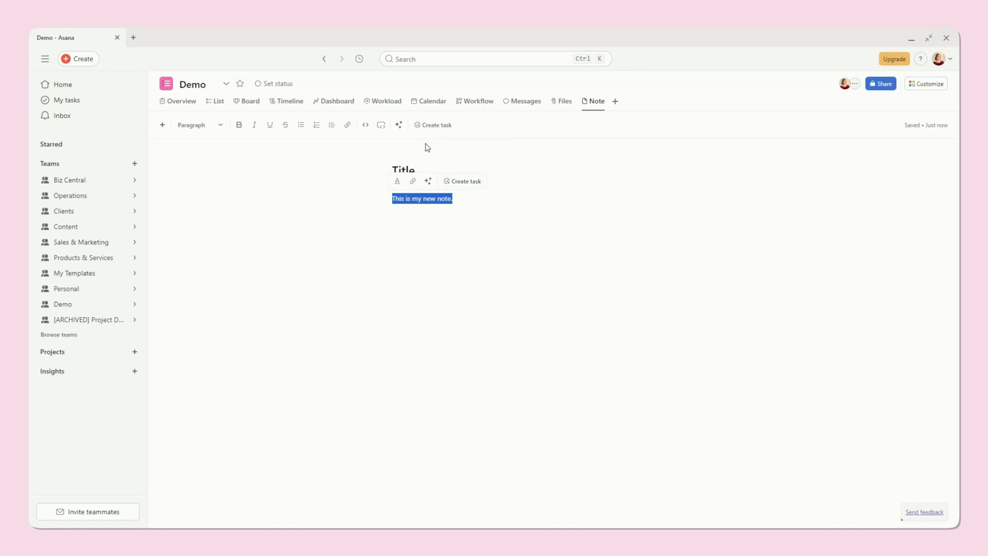
Add a 'Product' line and make 'Create a mockup graphic.' a bullet below it
click(467, 197)
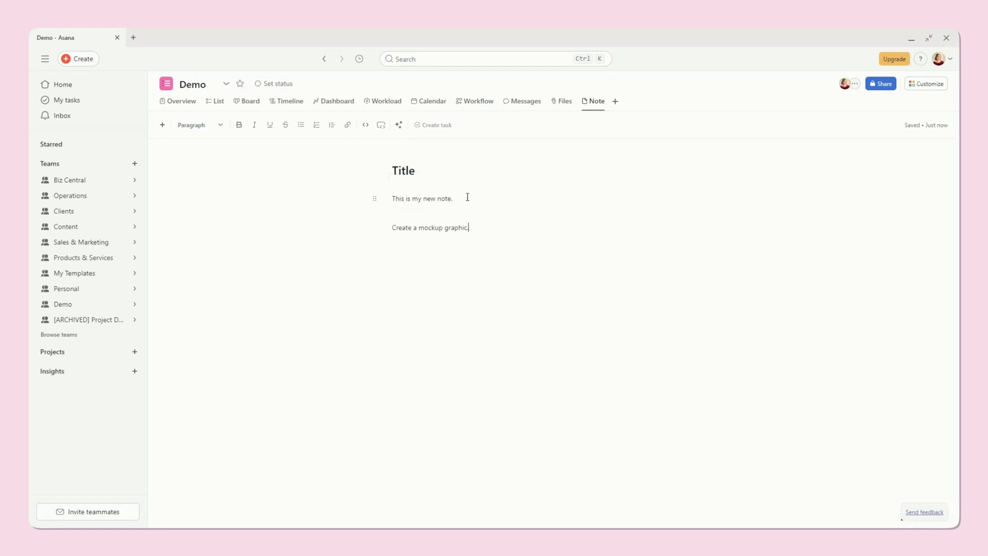
click(418, 217)
key(Return)
text(Product)
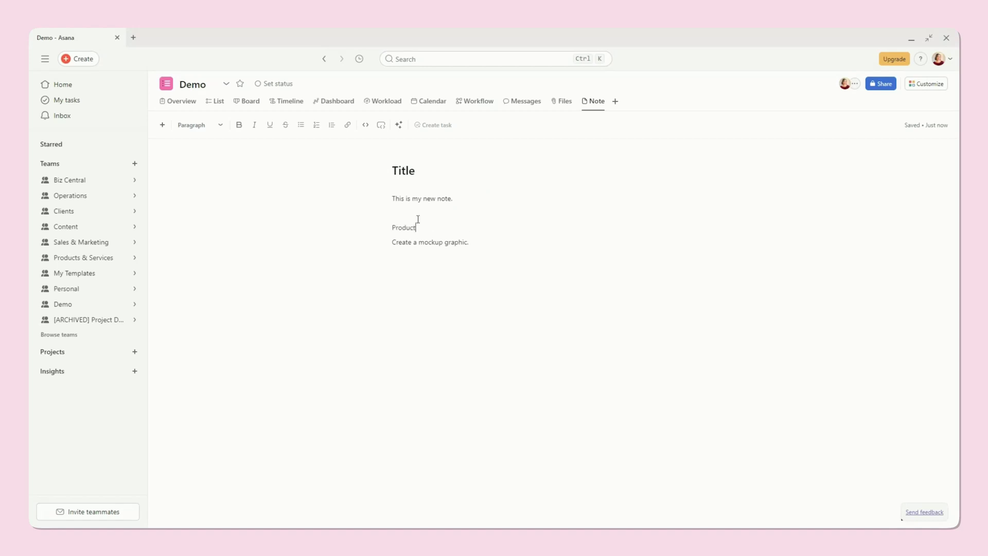
click(301, 125)
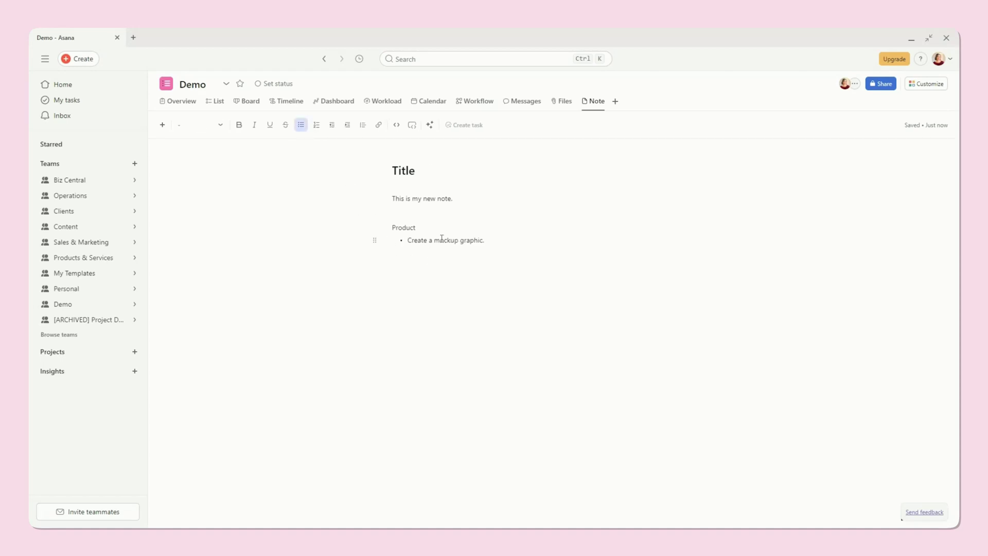
Convert the 'Create a mockup graphic.' bullet into a project task and view its details
click(495, 240)
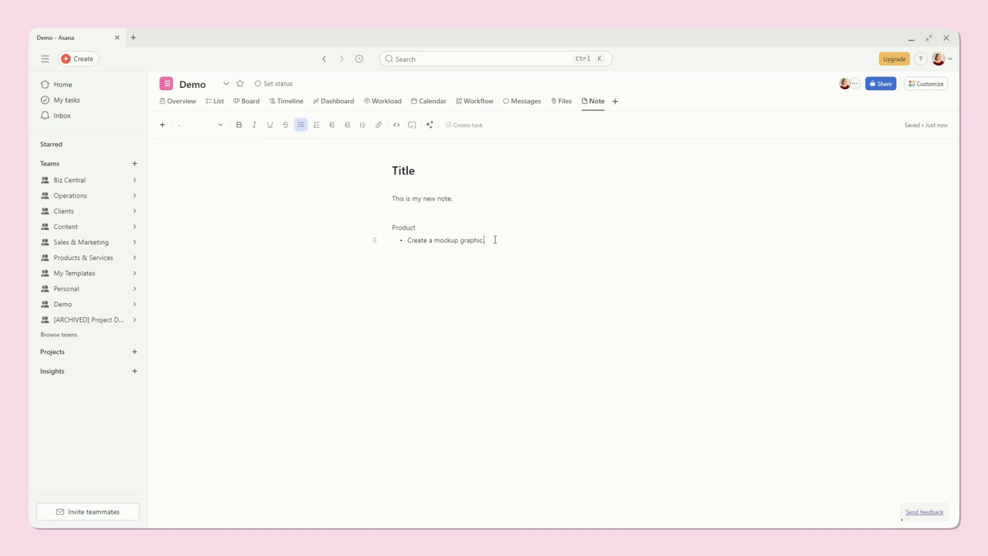
triple_click(445, 241)
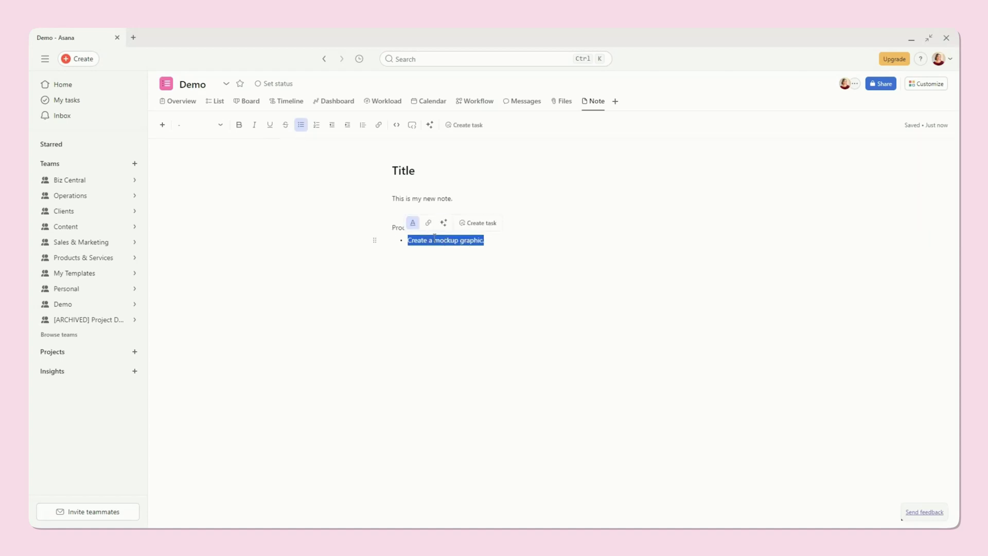
click(471, 223)
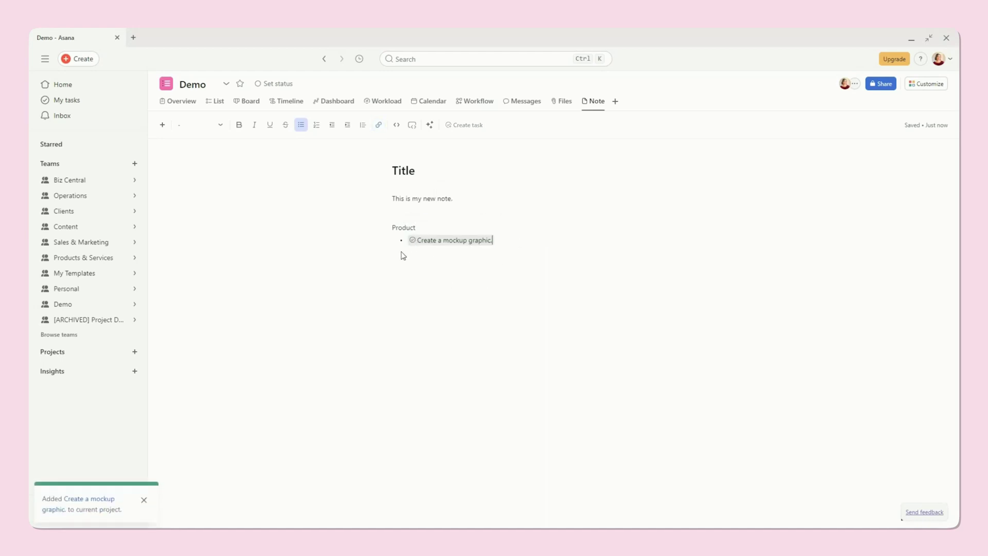
click(449, 242)
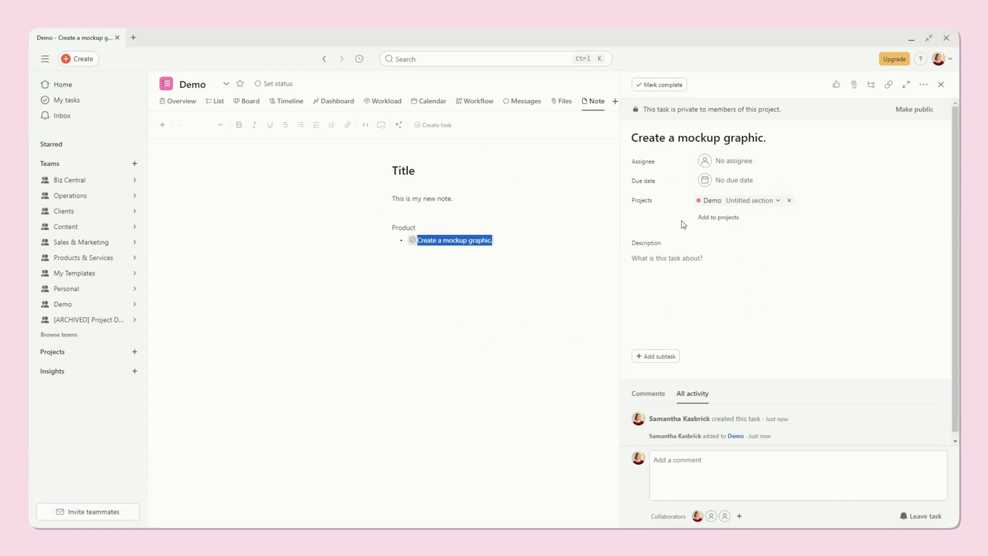
Check the 'Create a mockup graphic.' task in the List view, then return to the note
click(213, 103)
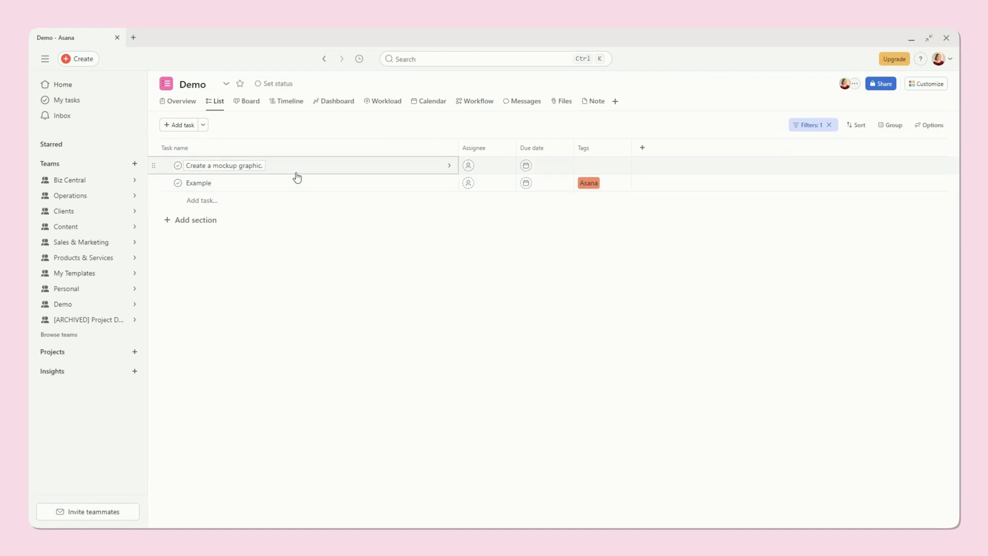
click(299, 168)
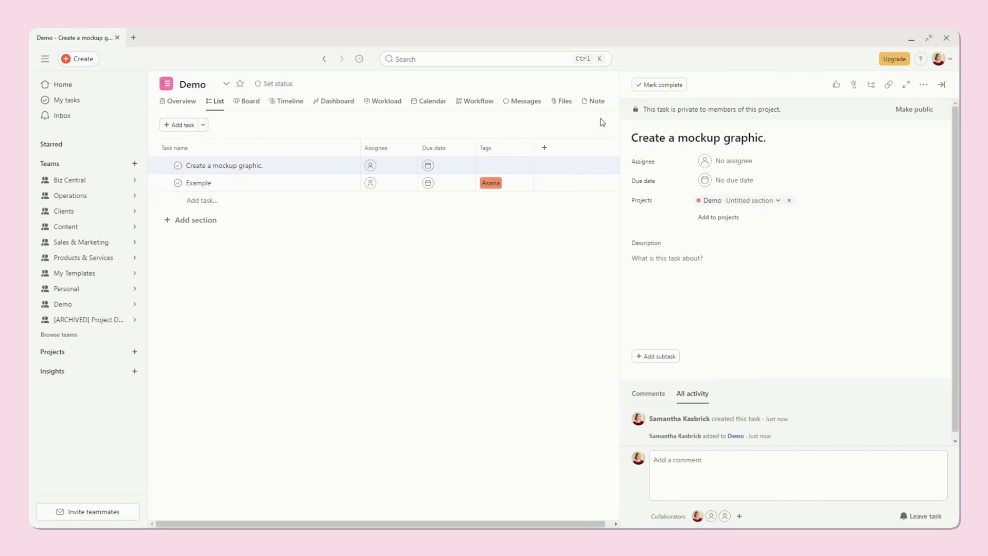
click(595, 101)
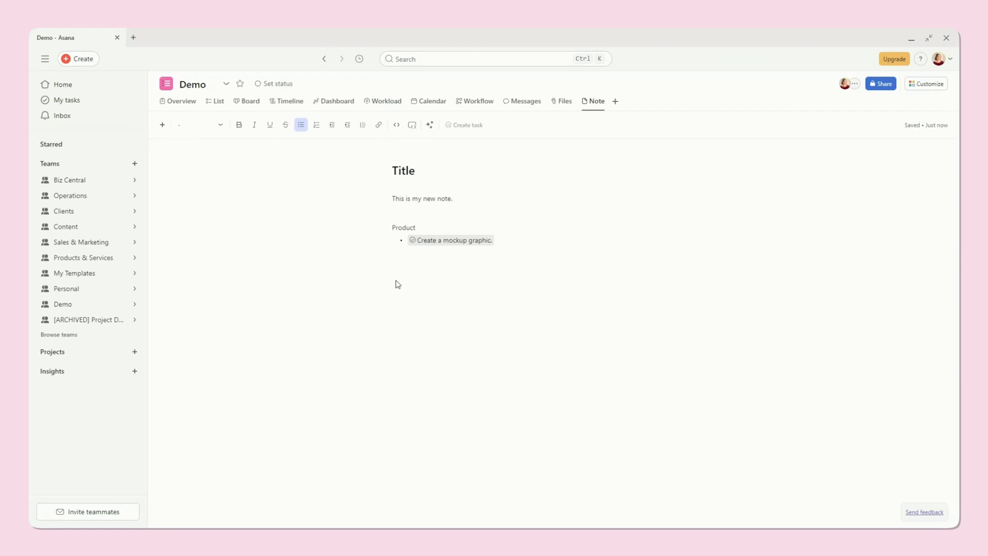
Replace the 'Product' line in the first note with 'What went'
click(509, 240)
key(Return)
key(Return)
key(Return)
key(Return)
key(Return)
key(Return)
key(Return)
key(Return)
key(Return)
key(Return)
key(Return)
key(Return)
key(Return)
key(Return)
key(Return)
key(Return)
key(Return)
key(Return)
key(Return)
key(Return)
key(Return)
key(Return)
key(Return)
key(Return)
key(Return)
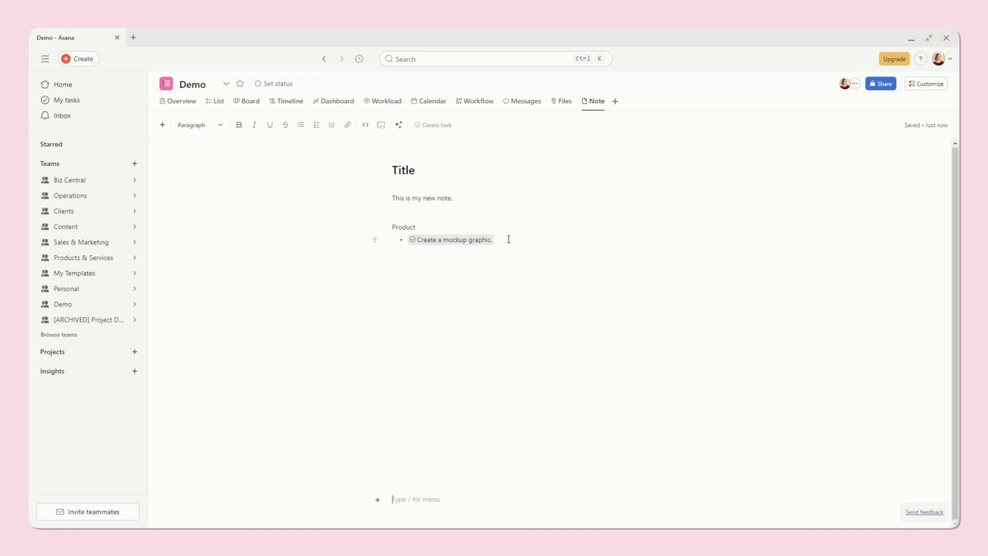
key(ctrl+z)
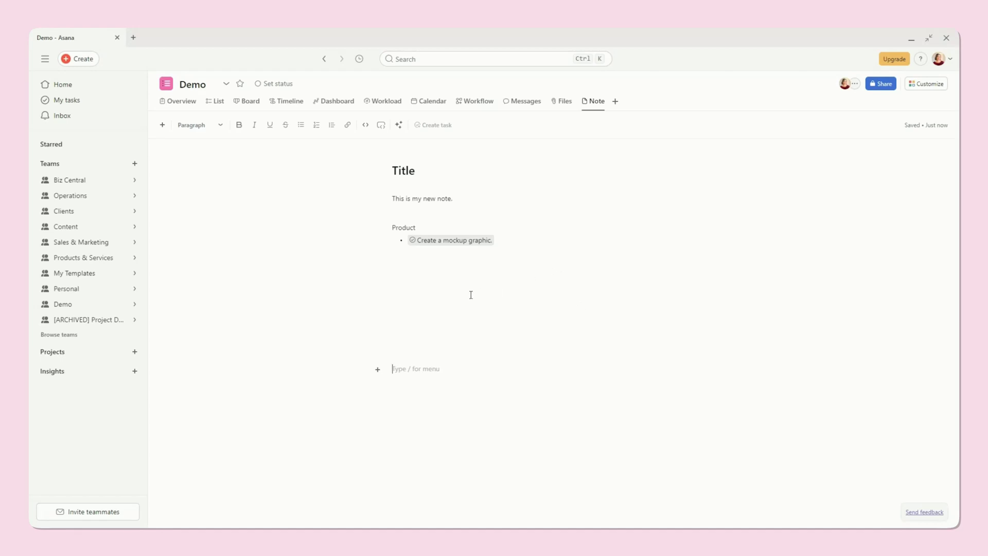
double_click(401, 227)
text(What went)
Add a second Note tab named 'Went went well'
click(615, 101)
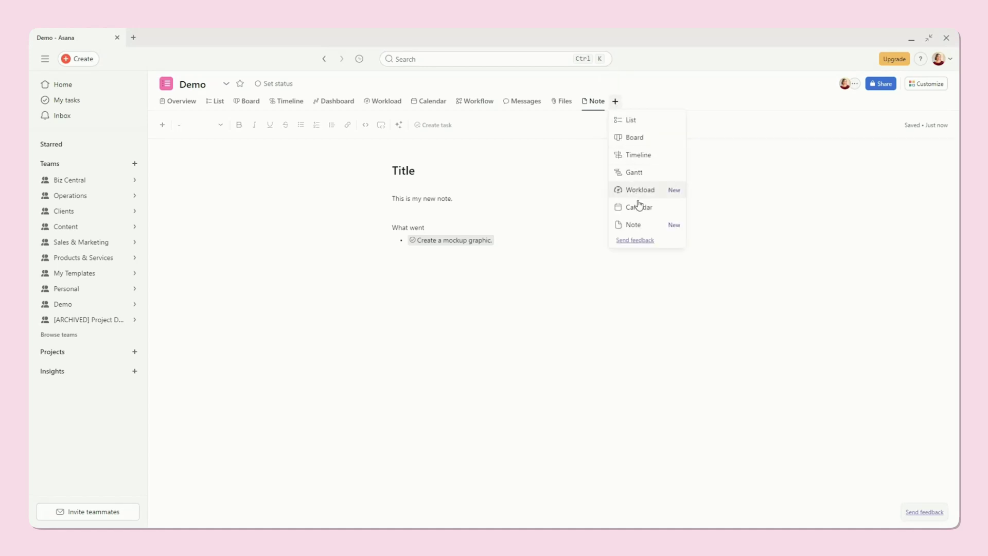
click(636, 222)
text(Went went well)
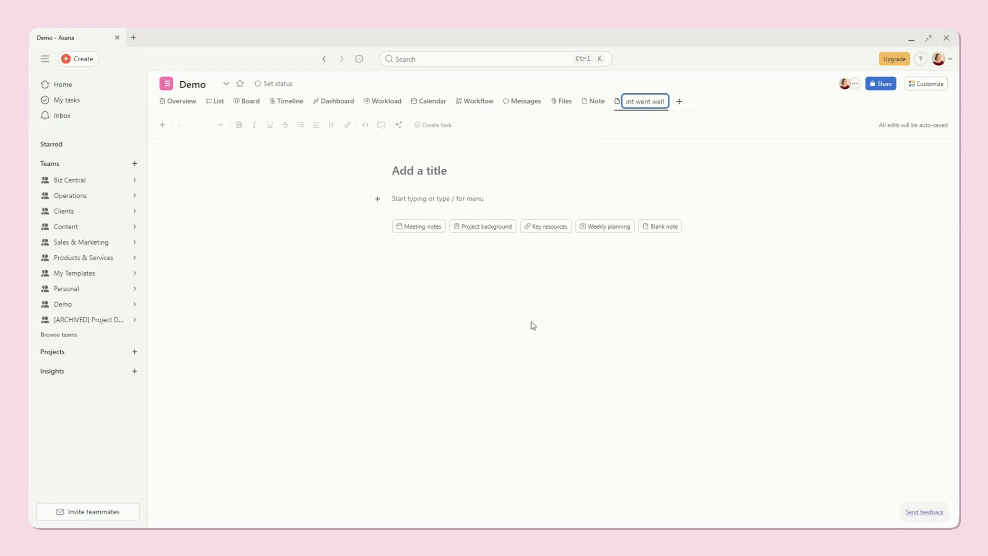
key(Return)
Start the new note with a 'Date' line followed by an empty bullet
click(415, 199)
text(Date)
key(Return)
text(-)
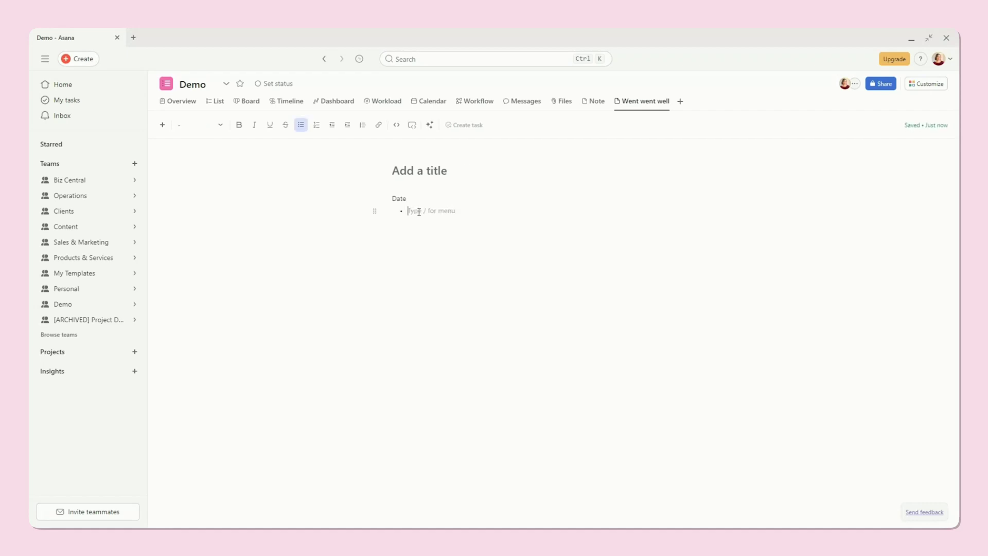